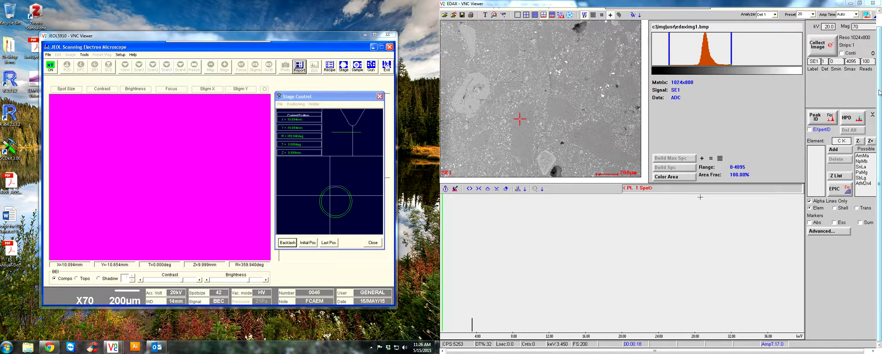
Place the analysis spot on the SEM image, collapse Peak ID, and start spectrum collection.
drag(880, 89, 880, 66)
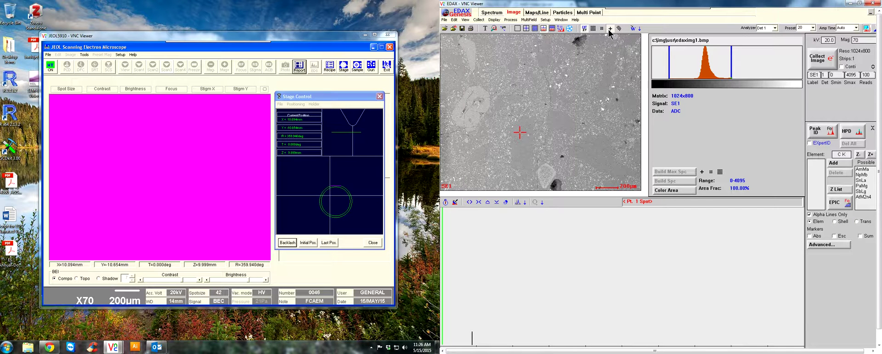
click(523, 143)
click(518, 130)
click(872, 127)
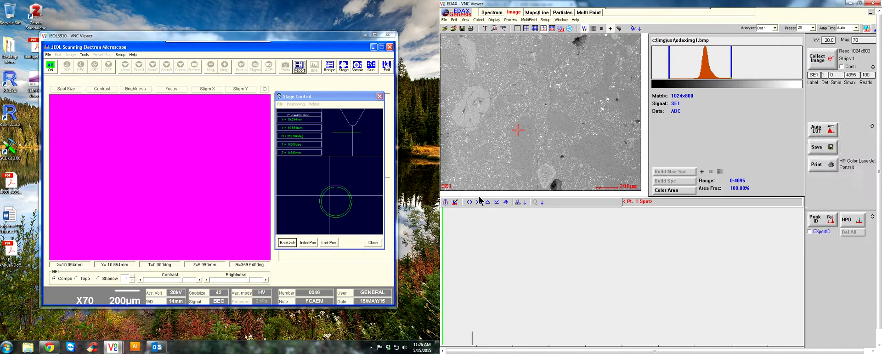
click(445, 202)
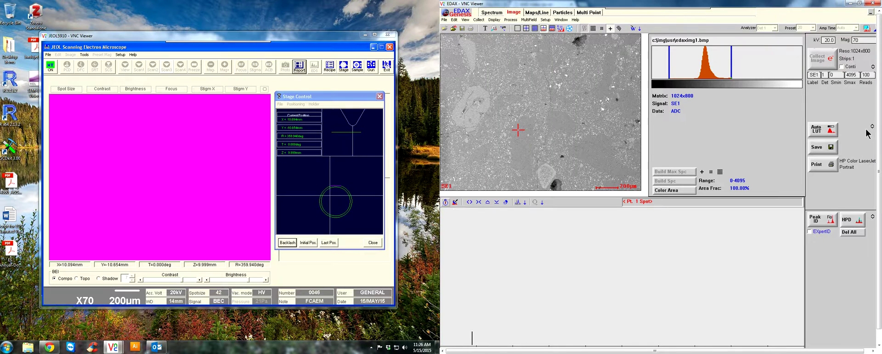
drag(878, 124, 878, 129)
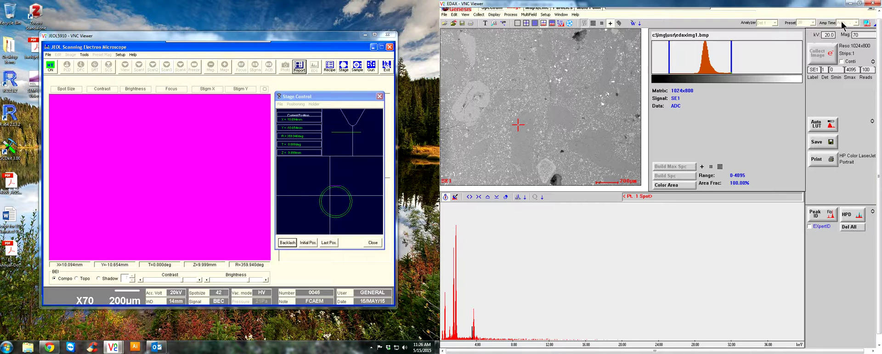
drag(878, 46, 877, 54)
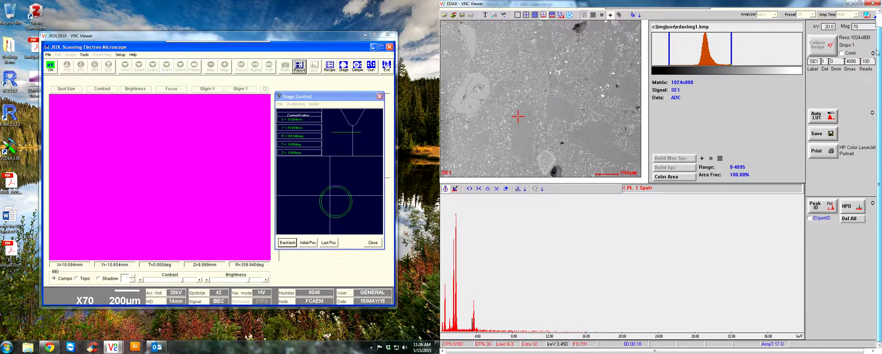
Expand the Peak ID panel to reveal the Element list, Add, Z List and EPIC controls.
click(872, 204)
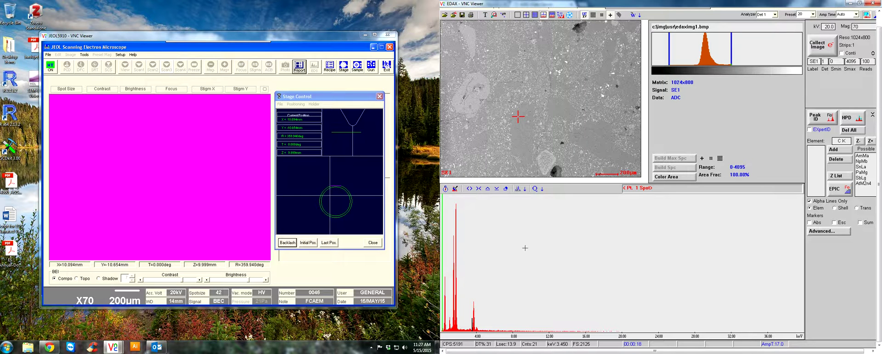
Zoom the spectrum's energy axis to about 0.6–6.6 keV, checking peak energies along the way.
scroll(525, 248, up, 5)
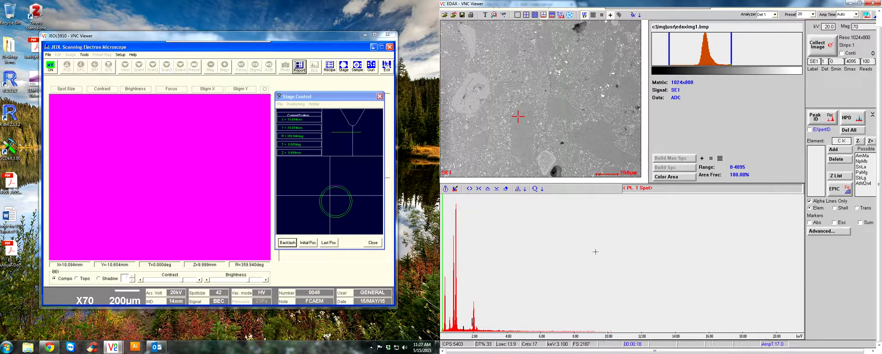
click(621, 251)
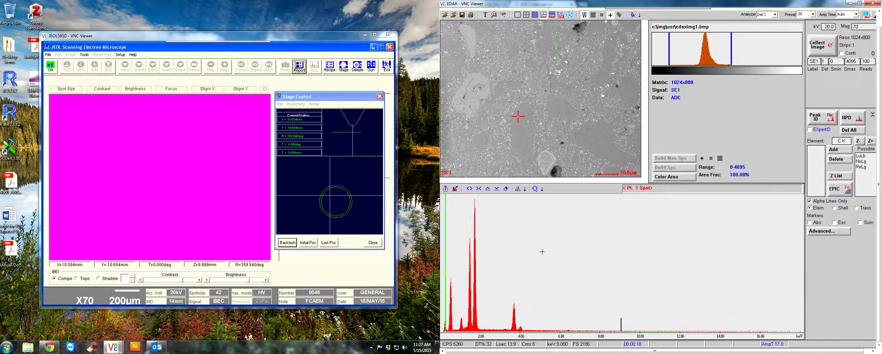
scroll(543, 251, up, 3)
click(589, 251)
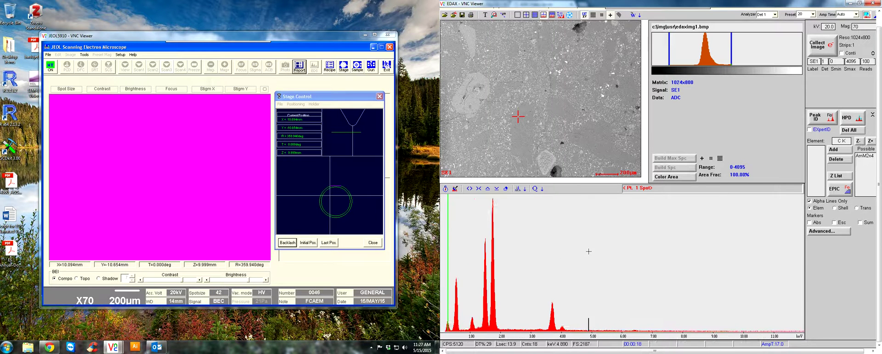
scroll(633, 249, up, 3)
click(633, 249)
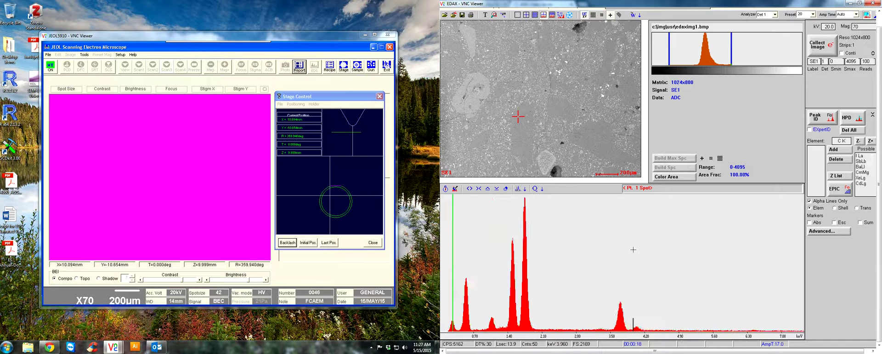
click(604, 258)
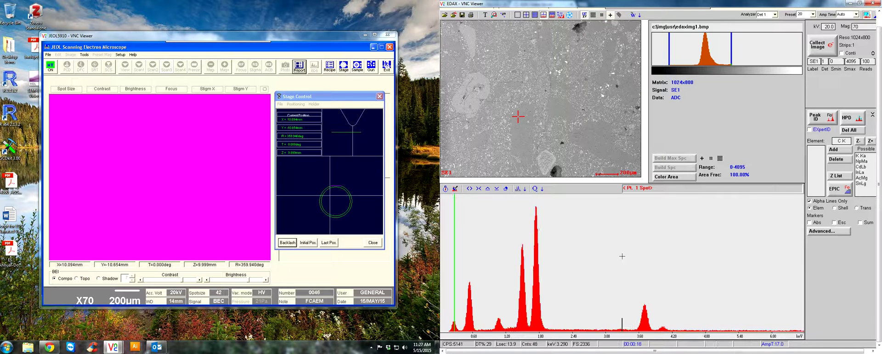
scroll(622, 256, up, 1)
click(622, 256)
click(826, 121)
click(814, 149)
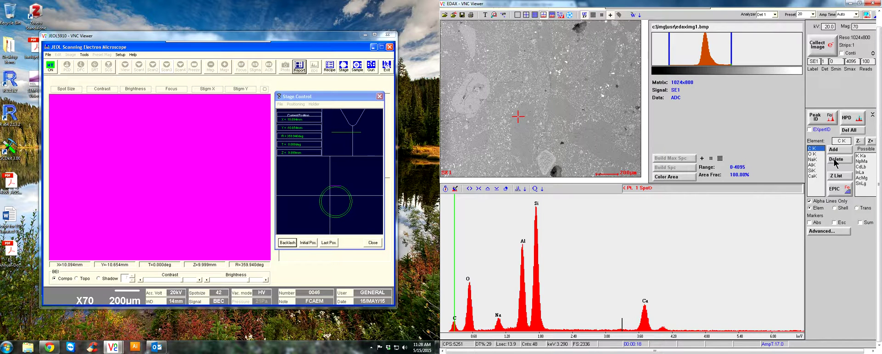
click(835, 159)
click(836, 159)
click(835, 160)
click(835, 159)
click(835, 160)
click(835, 161)
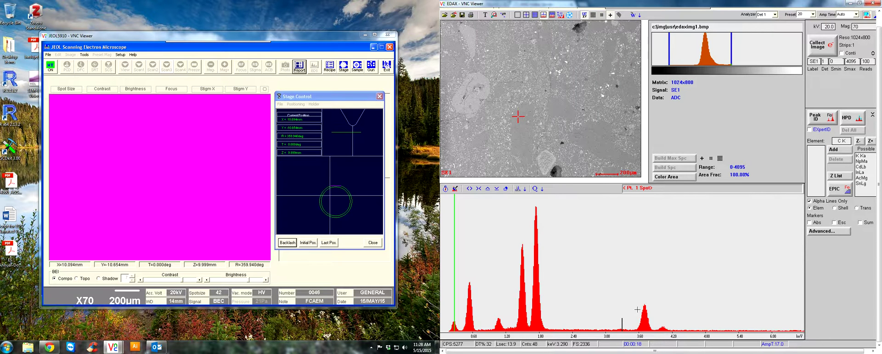
Identify the 1.74 keV peak as Si Ka and the 0.26 keV peak as C Ka, adding both.
click(537, 302)
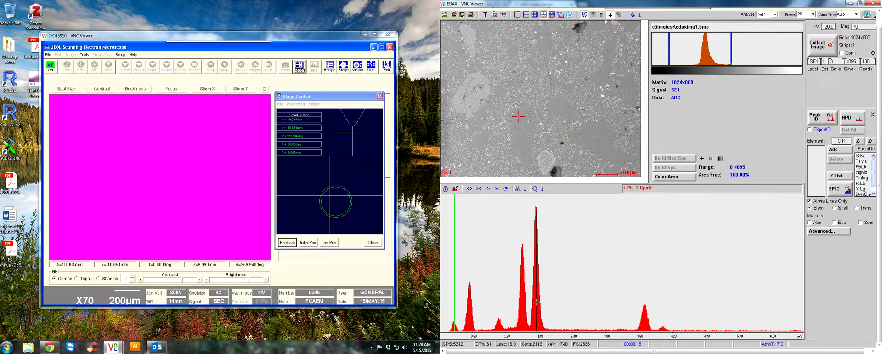
click(862, 156)
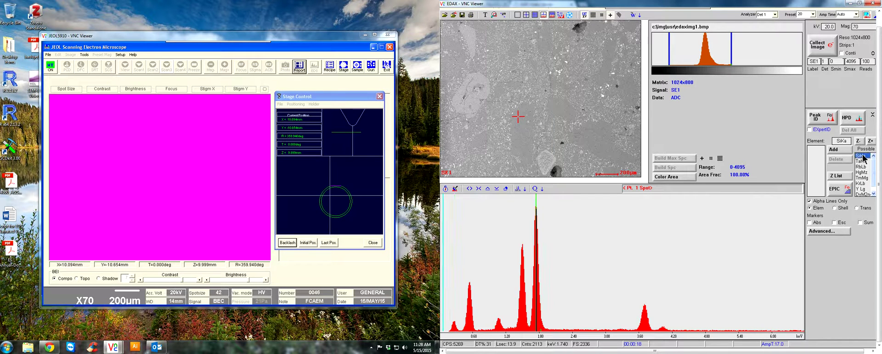
click(841, 150)
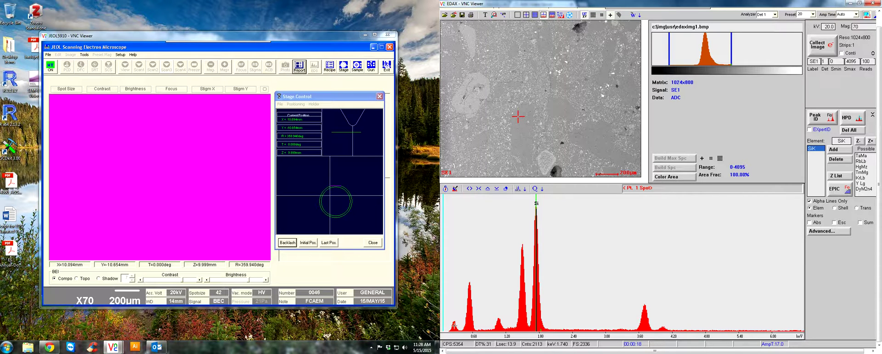
click(454, 325)
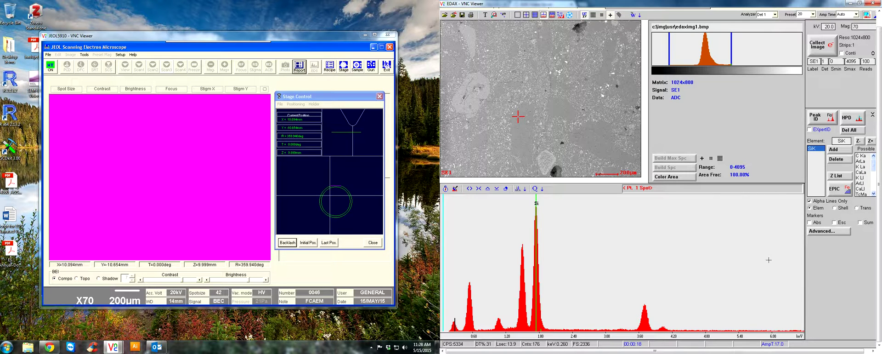
click(861, 156)
click(846, 150)
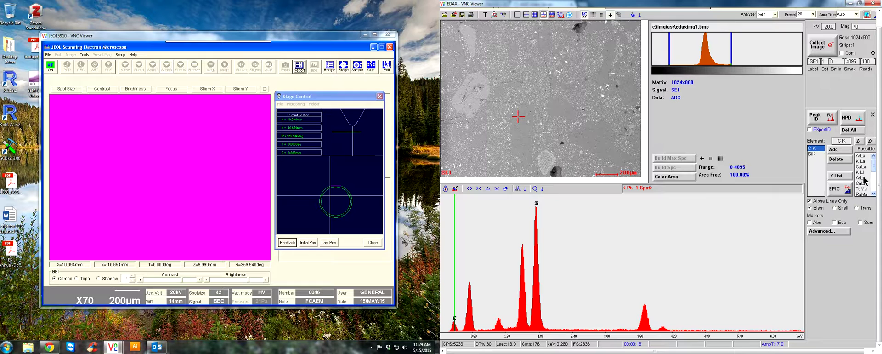
Add O K for the 0.54 keV peak and Na K for the 1.07 keV peak.
click(872, 141)
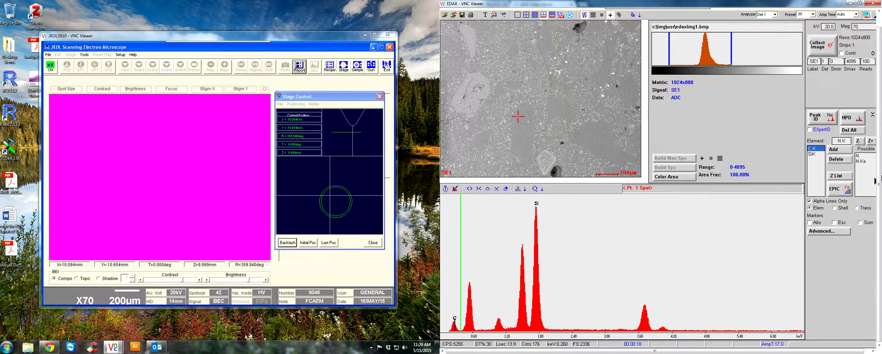
click(872, 141)
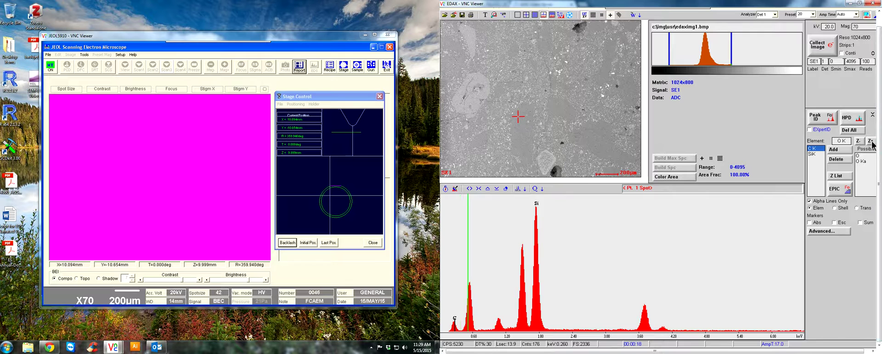
click(469, 286)
click(468, 288)
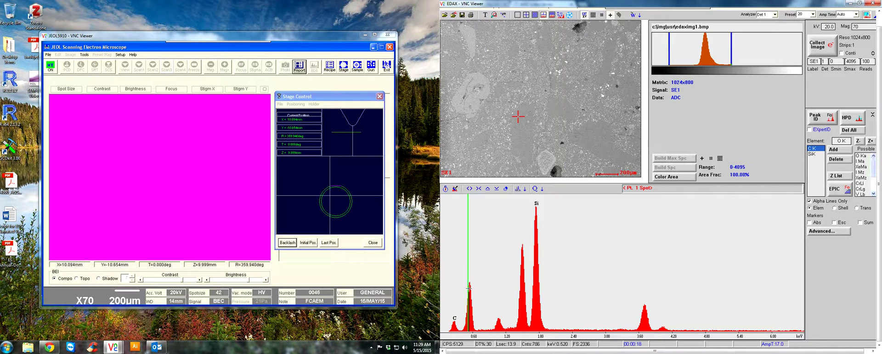
click(866, 156)
click(838, 149)
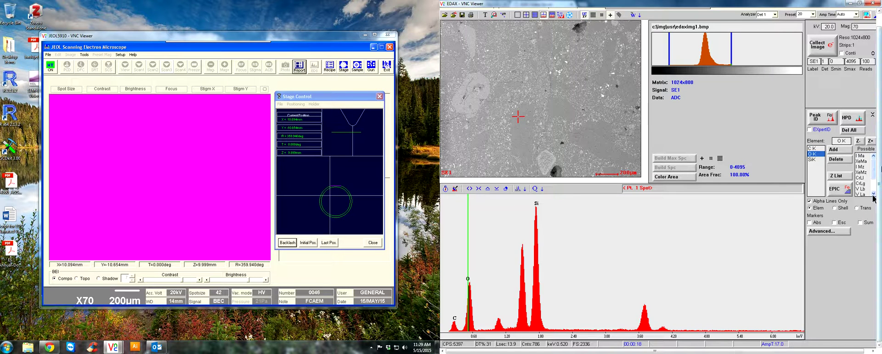
click(499, 321)
click(498, 322)
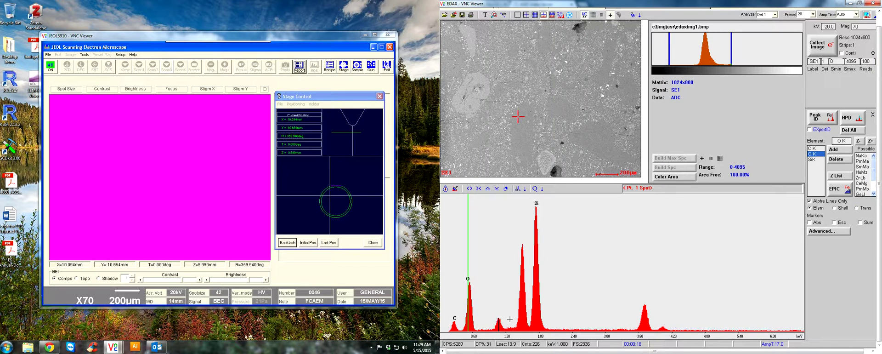
click(858, 156)
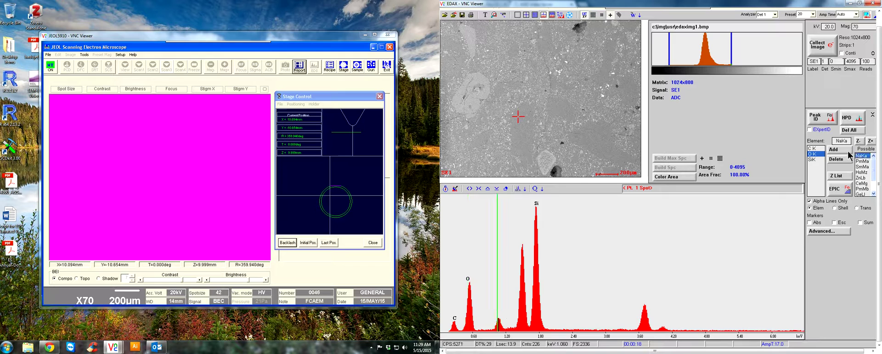
click(833, 149)
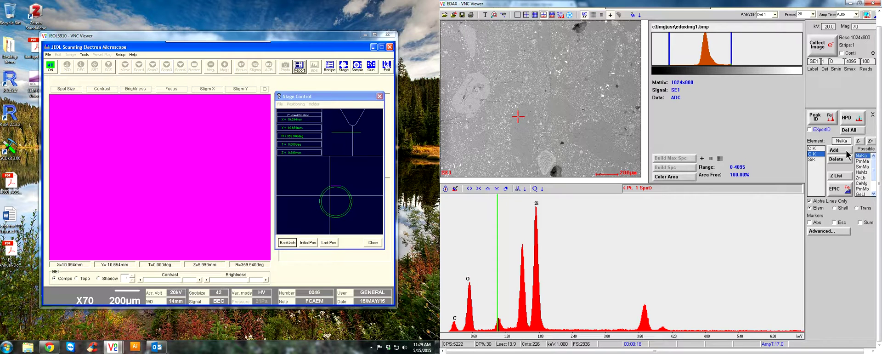
Add Al K, then identify the 3.7 keV peak as Ca Ka over AmMb and add it.
click(872, 143)
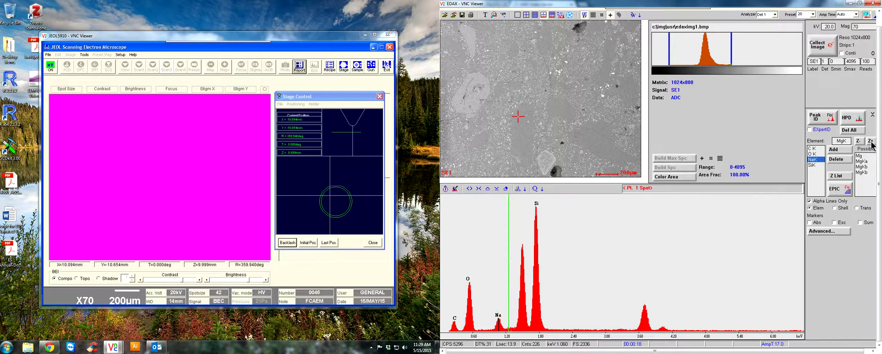
click(871, 143)
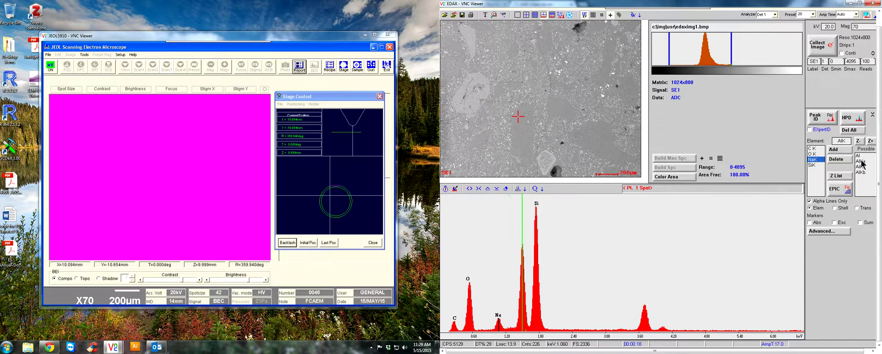
click(860, 161)
click(834, 150)
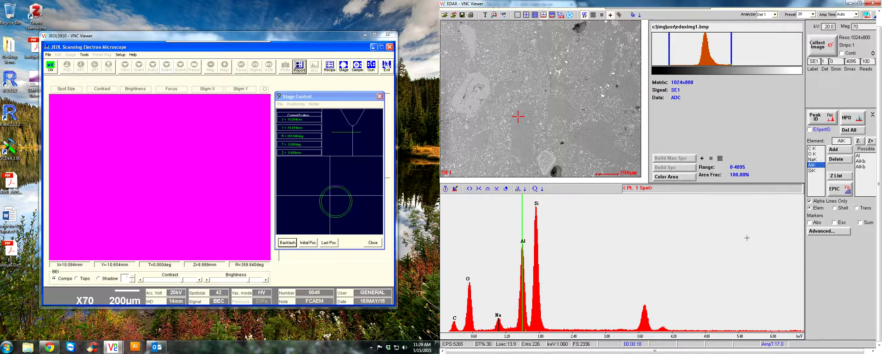
click(645, 307)
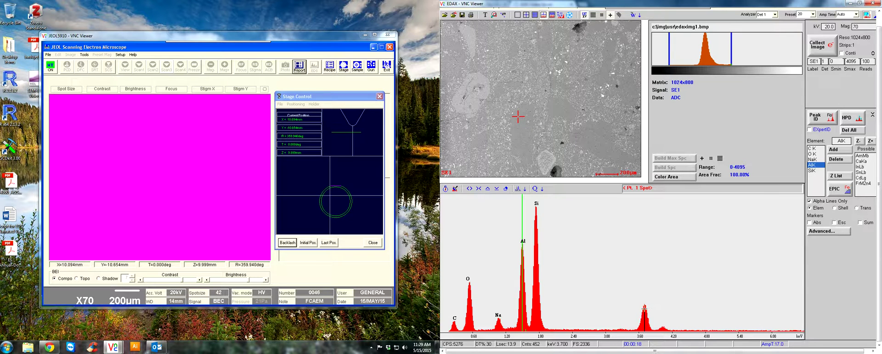
click(862, 156)
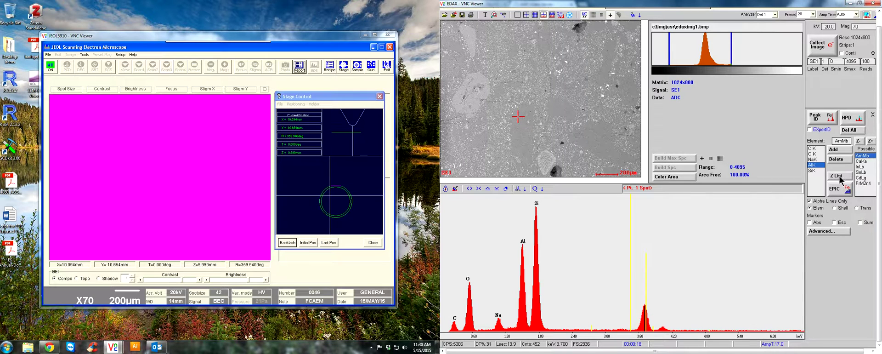
click(860, 162)
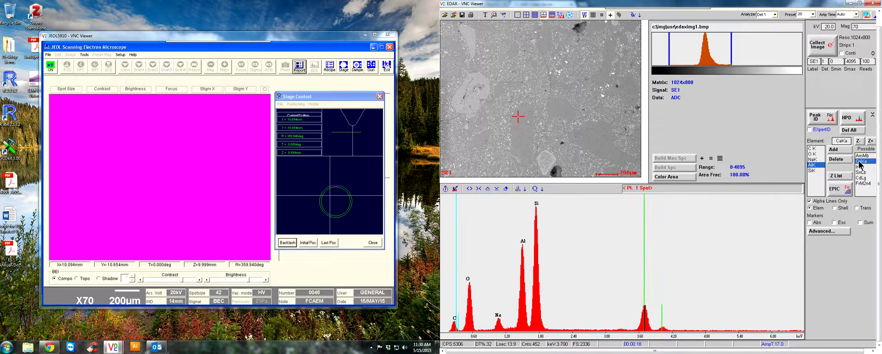
click(836, 150)
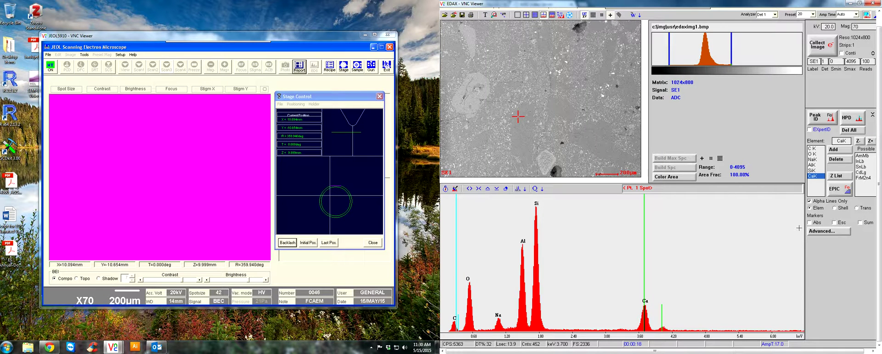
click(809, 201)
click(834, 208)
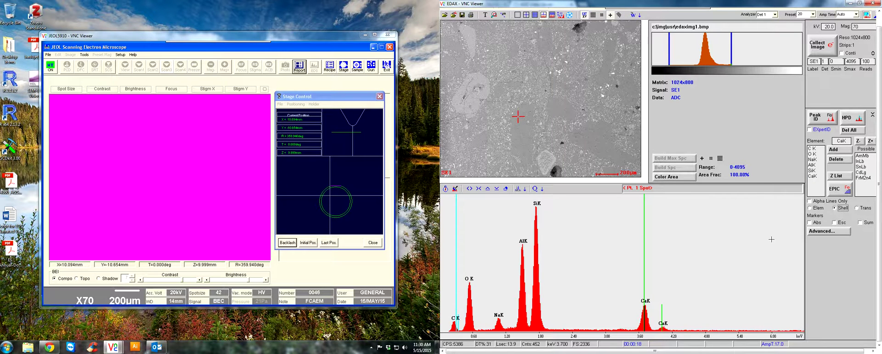
click(857, 208)
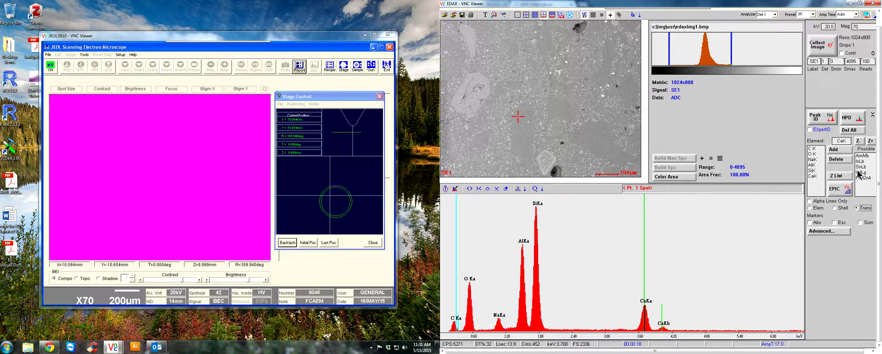
click(809, 202)
click(811, 209)
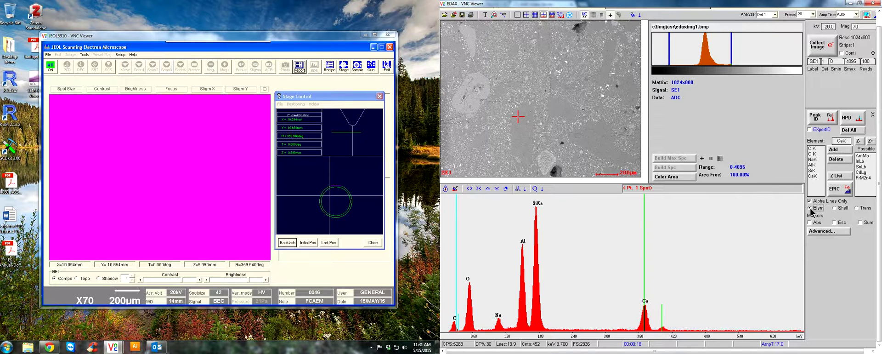
Uncheck C K and O K in the Z List element dialog and confirm with OK.
click(837, 175)
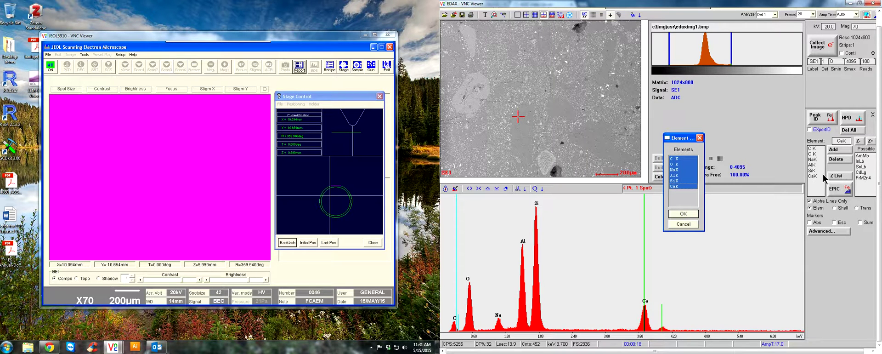
drag(684, 142, 686, 142)
drag(771, 146, 775, 140)
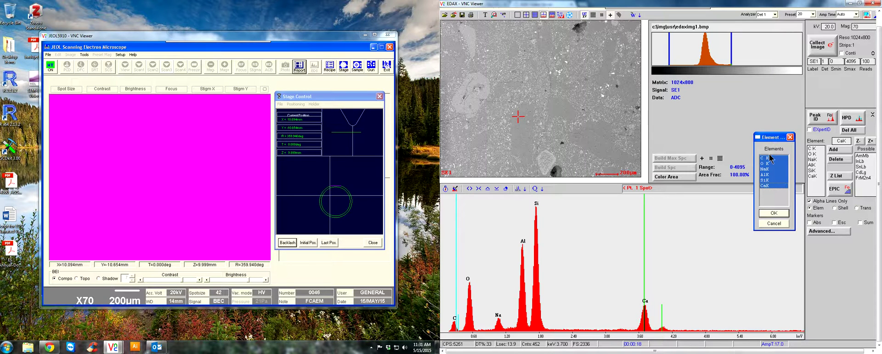
click(767, 158)
click(767, 164)
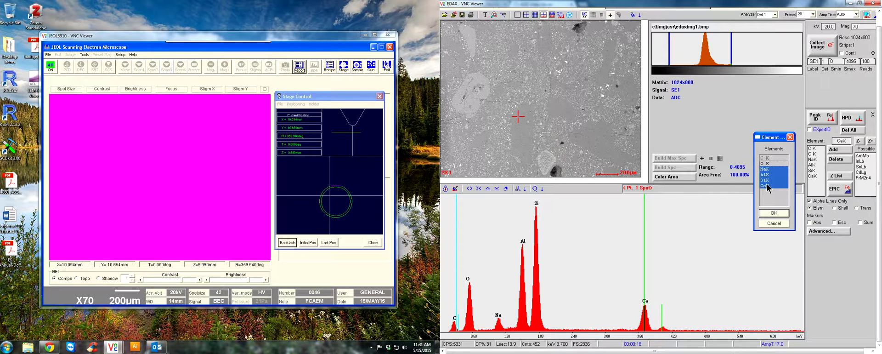
click(773, 213)
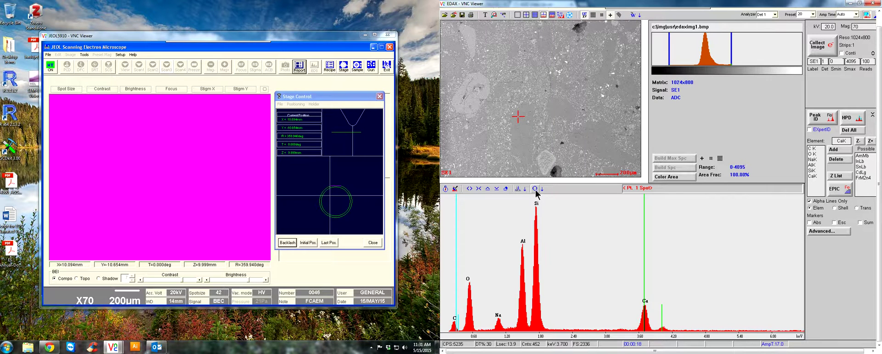
Run standardless ZAF quantification, giving Na 4.12, Al 26.22, Si 52.91 and Ca 16.75 wt%.
click(535, 189)
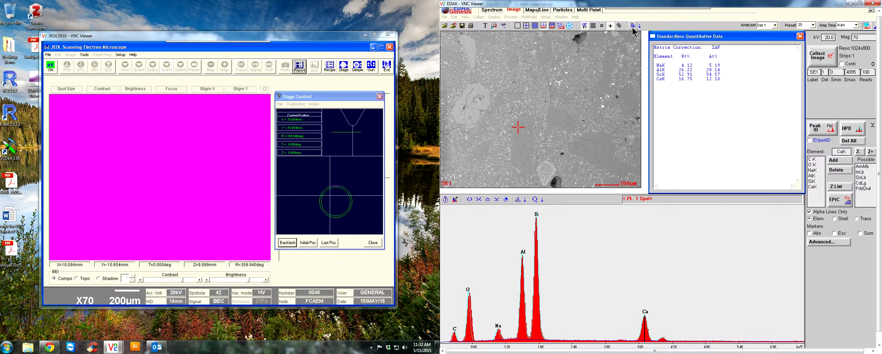
Open the EDAX report preview with the SEM image and export it to Word.
click(633, 26)
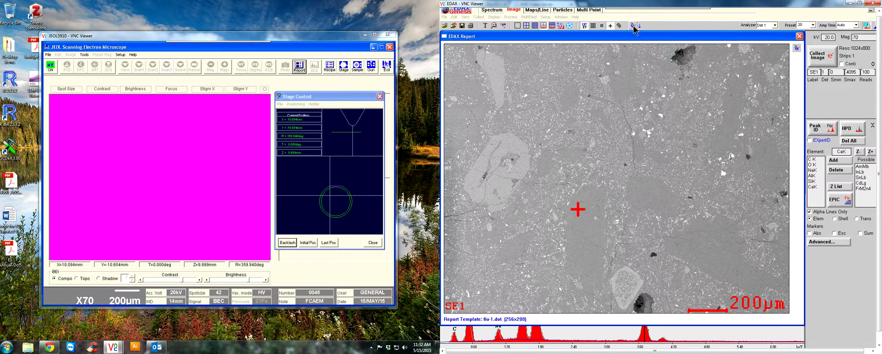
click(797, 48)
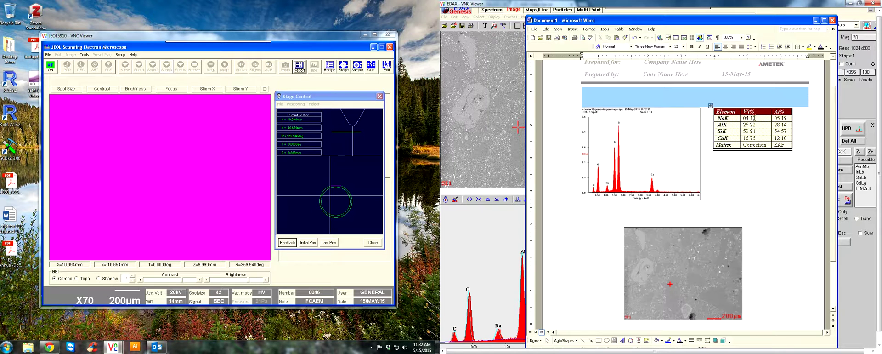
Scroll through the Word microanalysis report to review its contents.
scroll(773, 172, down, 2)
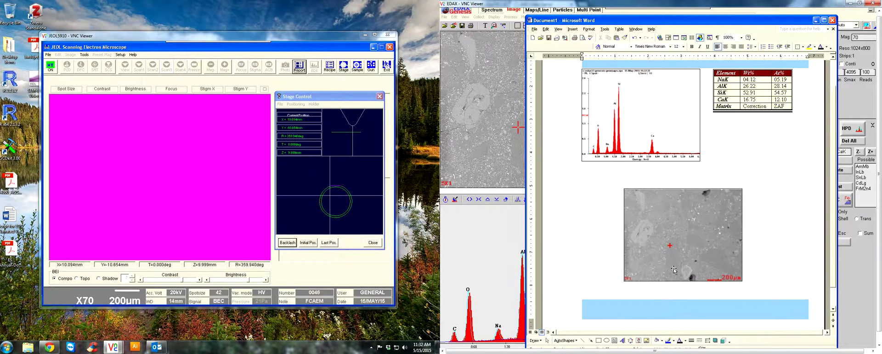
scroll(754, 256, down, 1)
scroll(598, 108, up, 4)
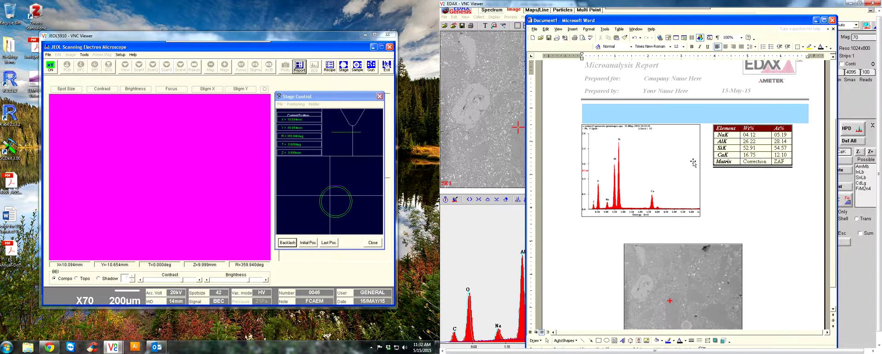
scroll(714, 145, up, 1)
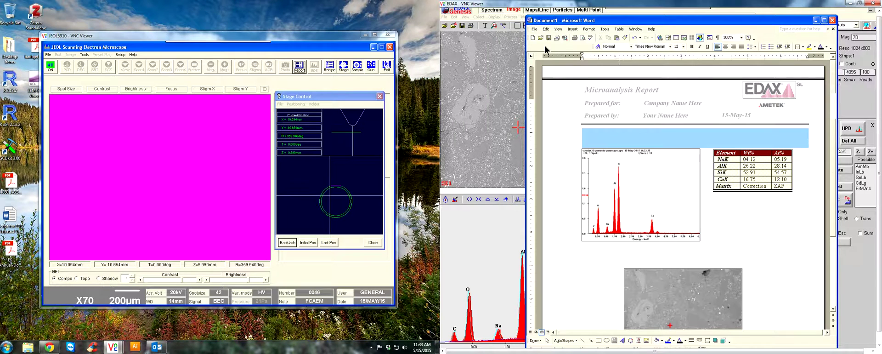
Cancel the Save As dialog, then close Word without saving the report.
click(535, 30)
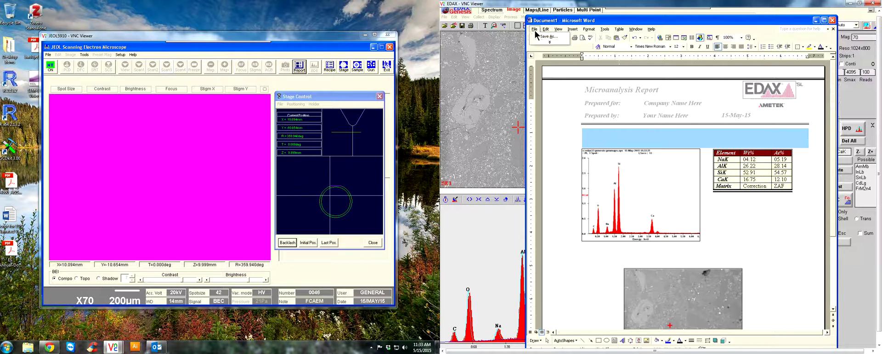
click(547, 37)
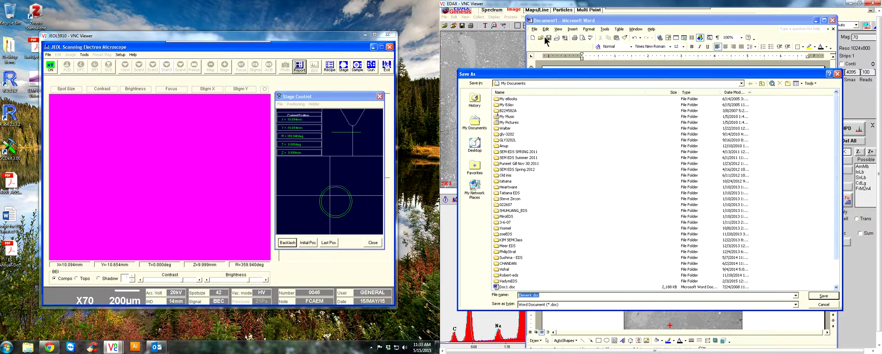
click(475, 121)
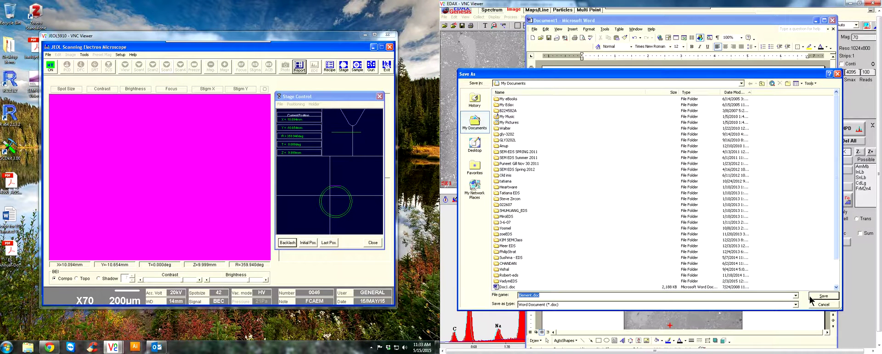
click(822, 304)
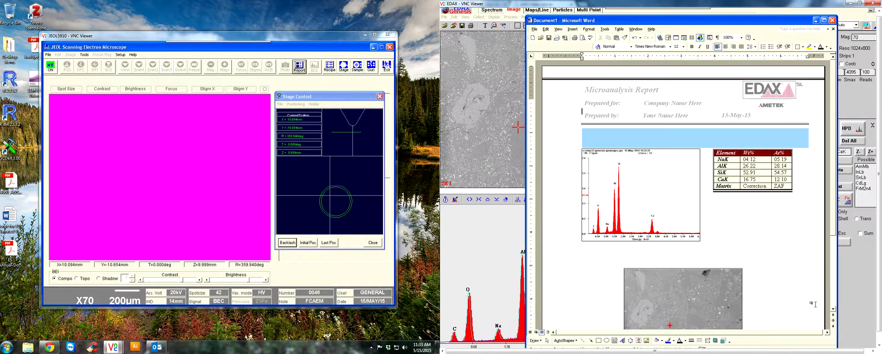
click(833, 21)
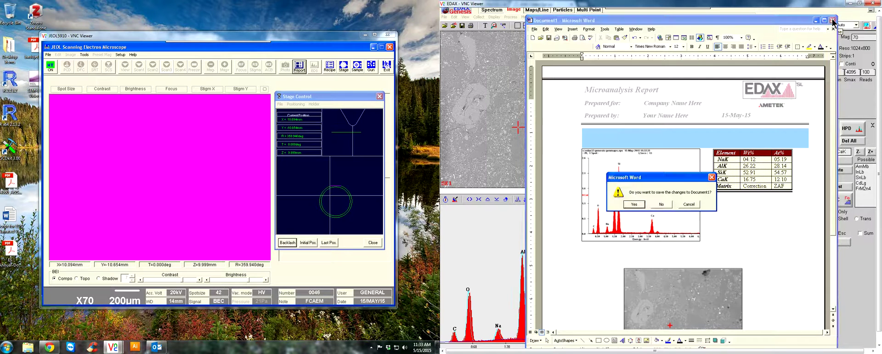
click(662, 206)
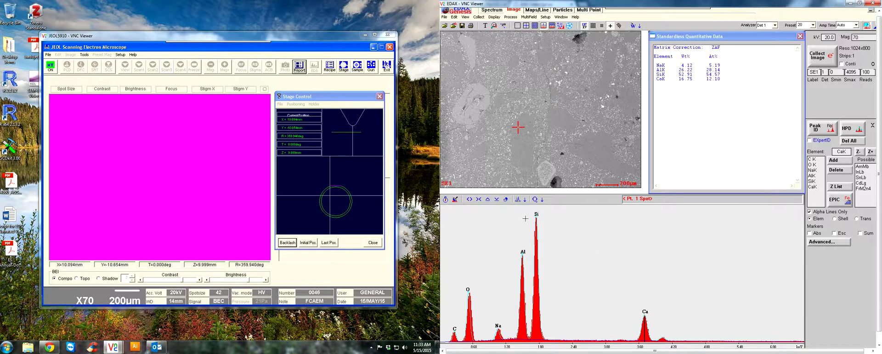
Show the spectrum at full energy scale, then zoom back in to about 11 keV.
click(505, 199)
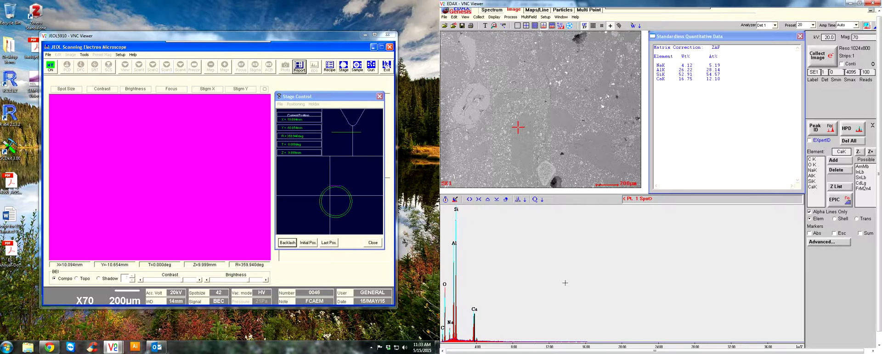
scroll(592, 280, up, 3)
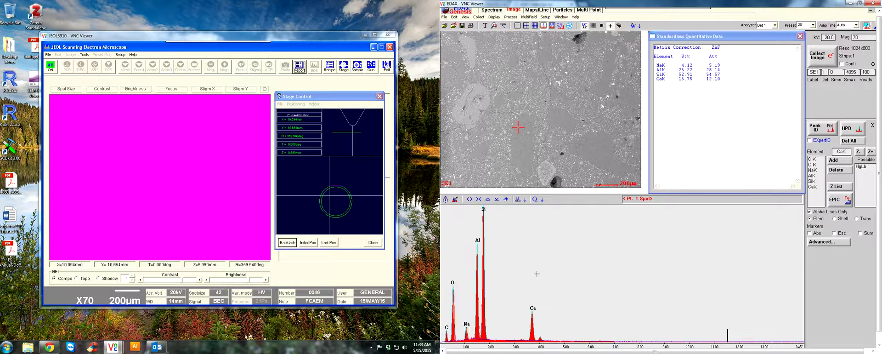
scroll(537, 274, up, 2)
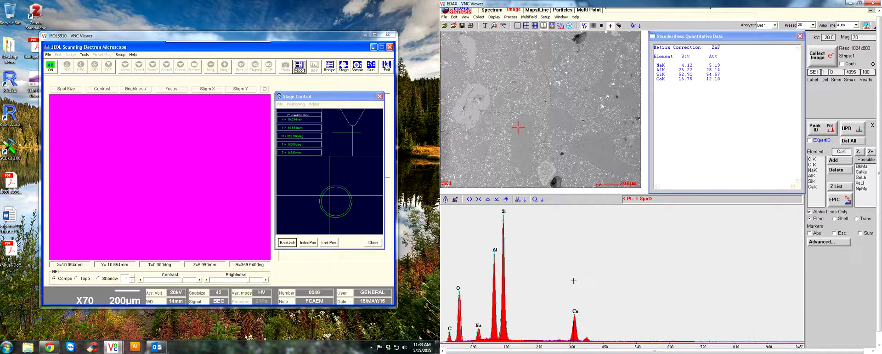
drag(880, 97, 881, 92)
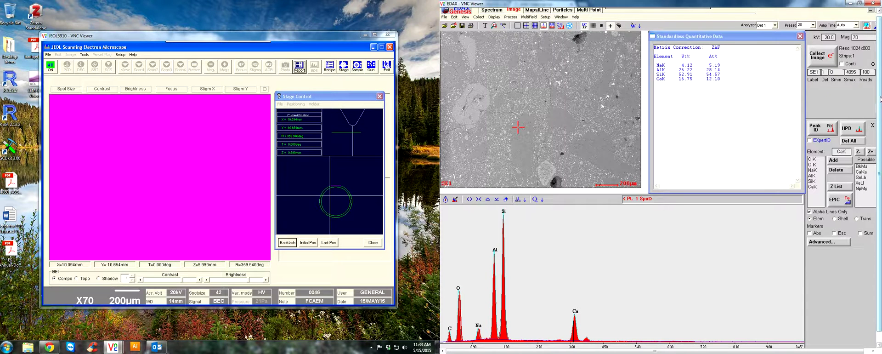